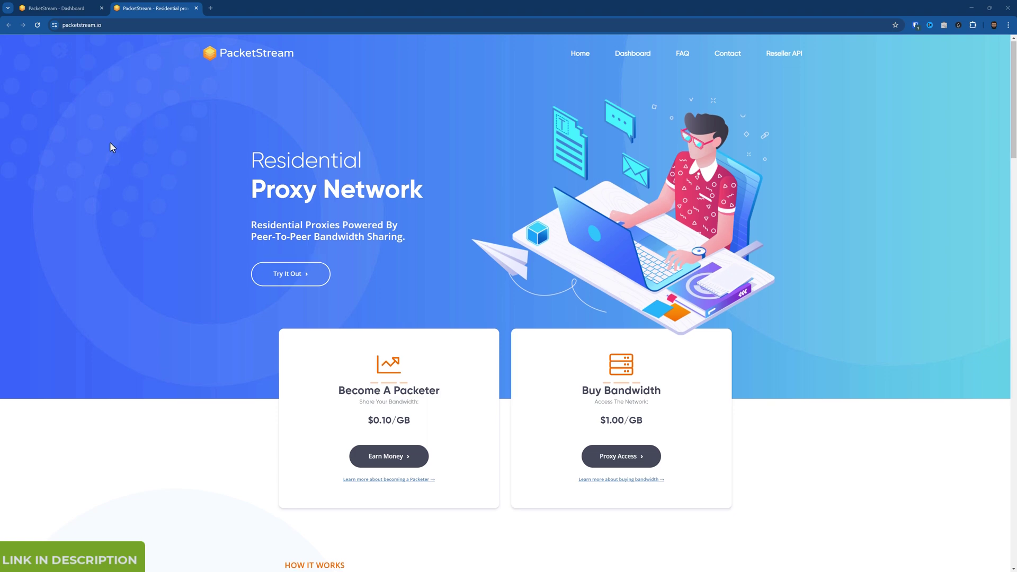
Switch the Business Use-Cases panel to Price Comparison (7MM+ IPs, 99% uptime), then scroll toward the partners
scroll(271, 186, down, 6)
scroll(271, 186, down, 2)
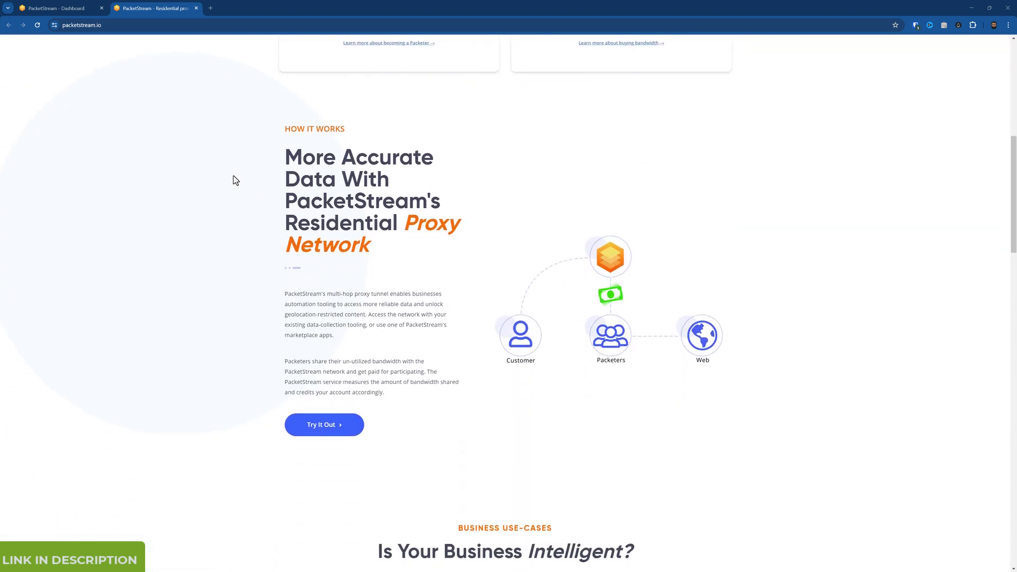
scroll(196, 186, down, 3)
scroll(212, 185, down, 2)
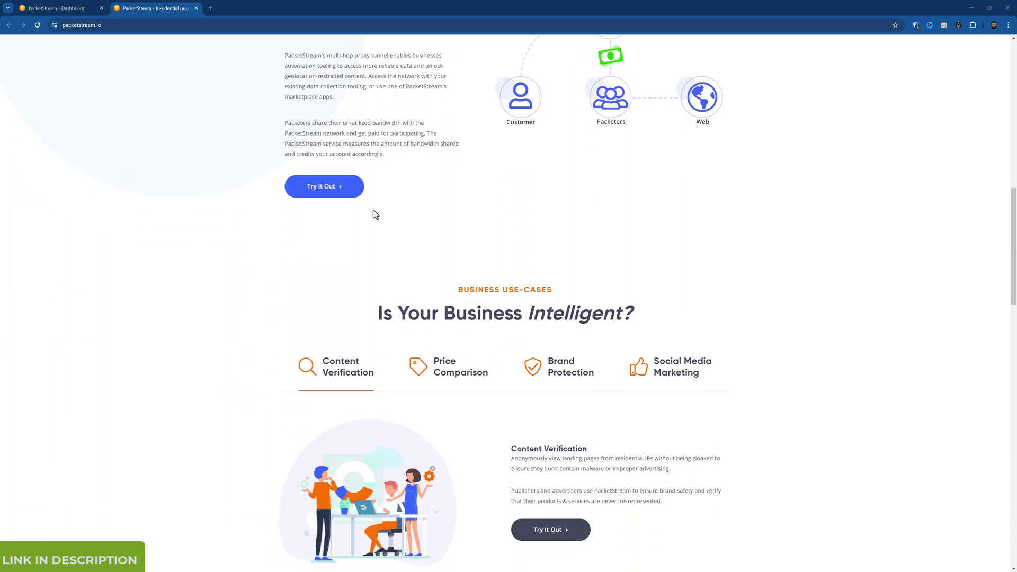
scroll(375, 217, down, 4)
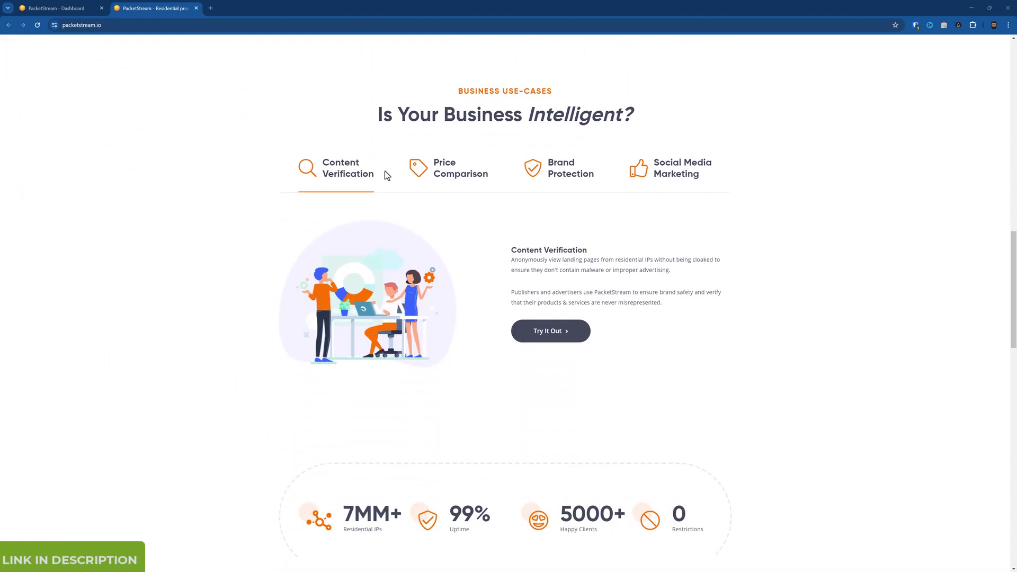
click(439, 170)
scroll(547, 197, down, 3)
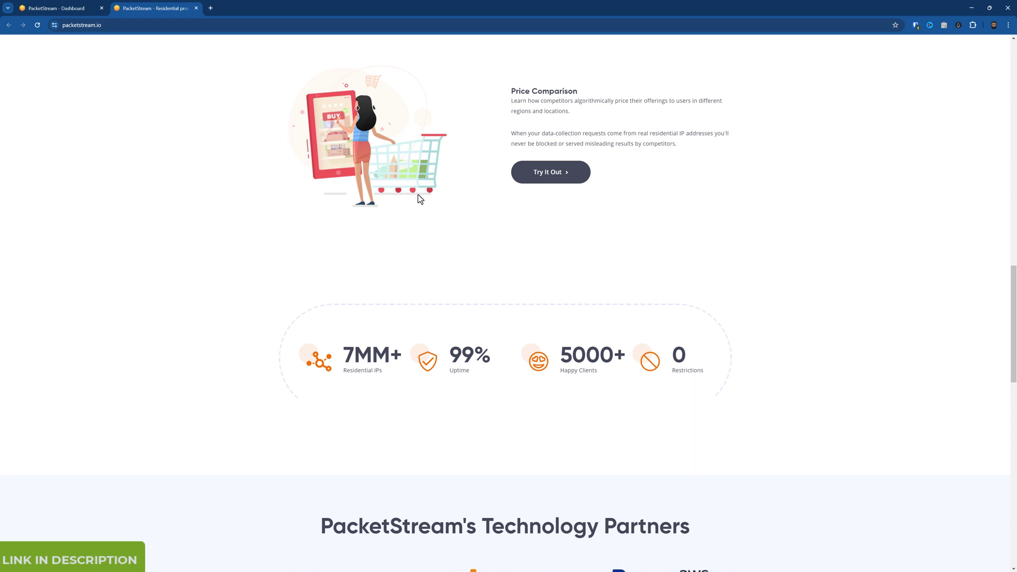
scroll(262, 189, down, 2)
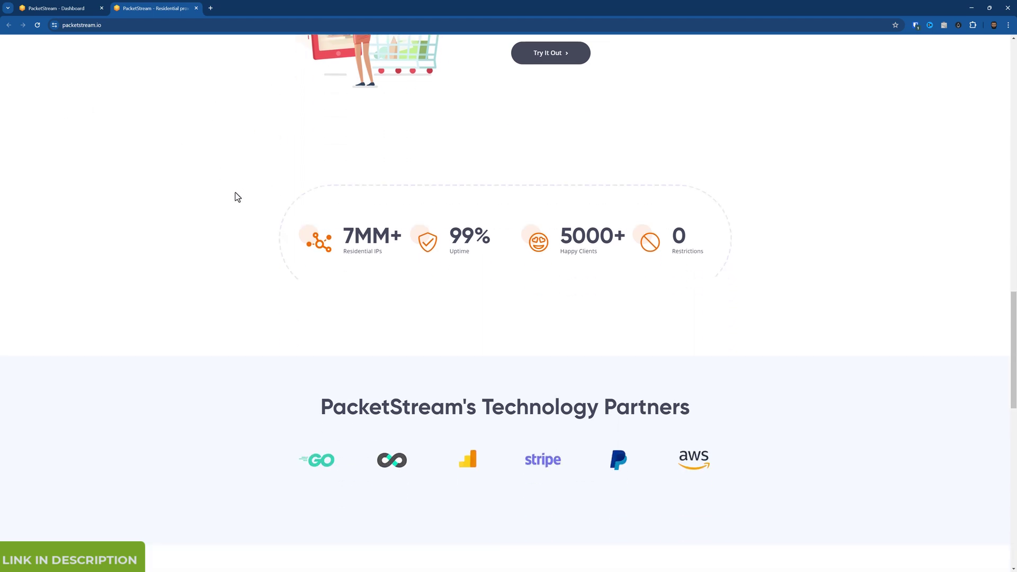
Go to the account dashboard ($45.35 balance) and view the Download page offering the Windows (64-bit) app
click(84, 7)
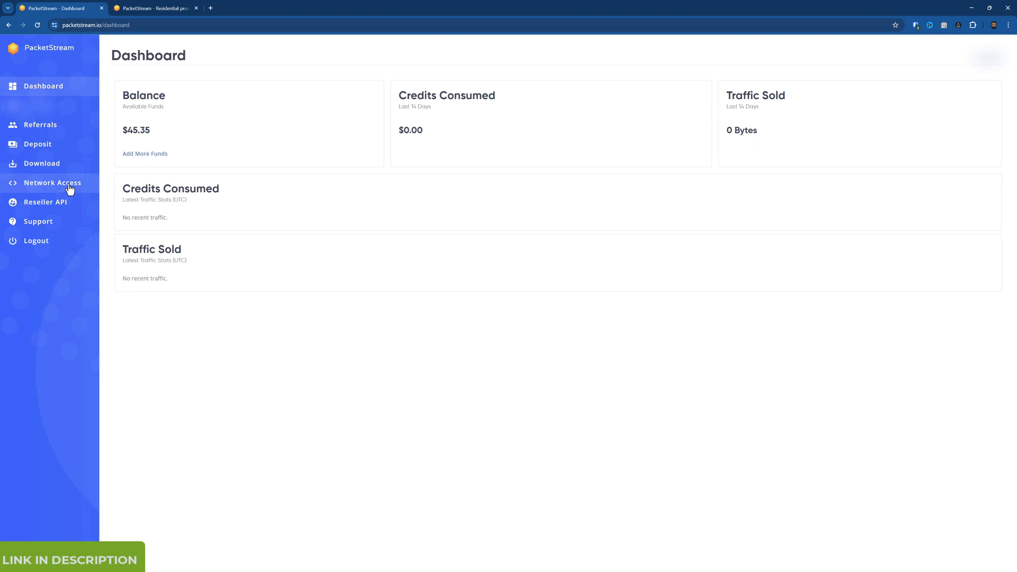
click(48, 164)
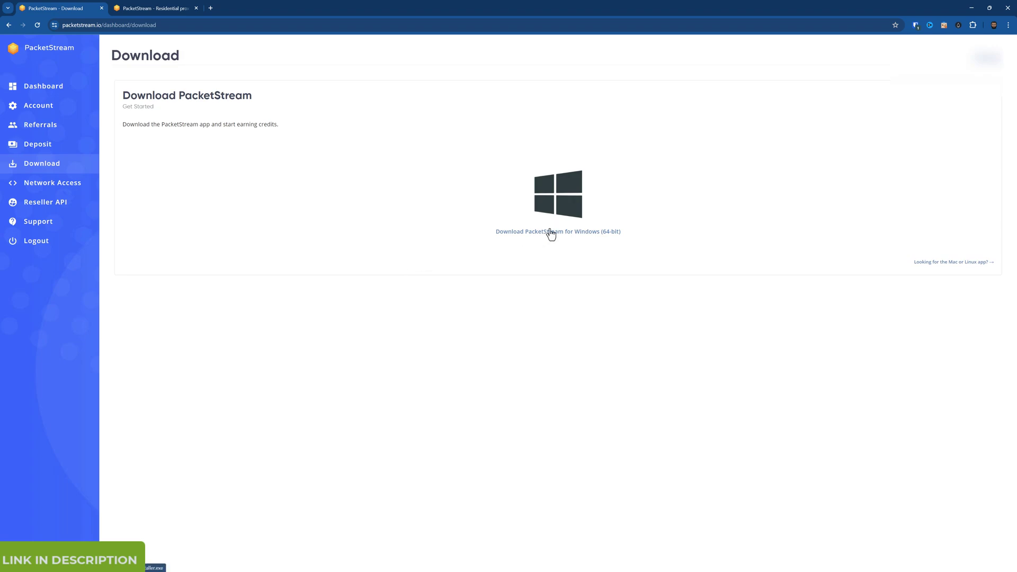
Open the Network Access page and inspect the proxy protocol options without changing them
click(42, 187)
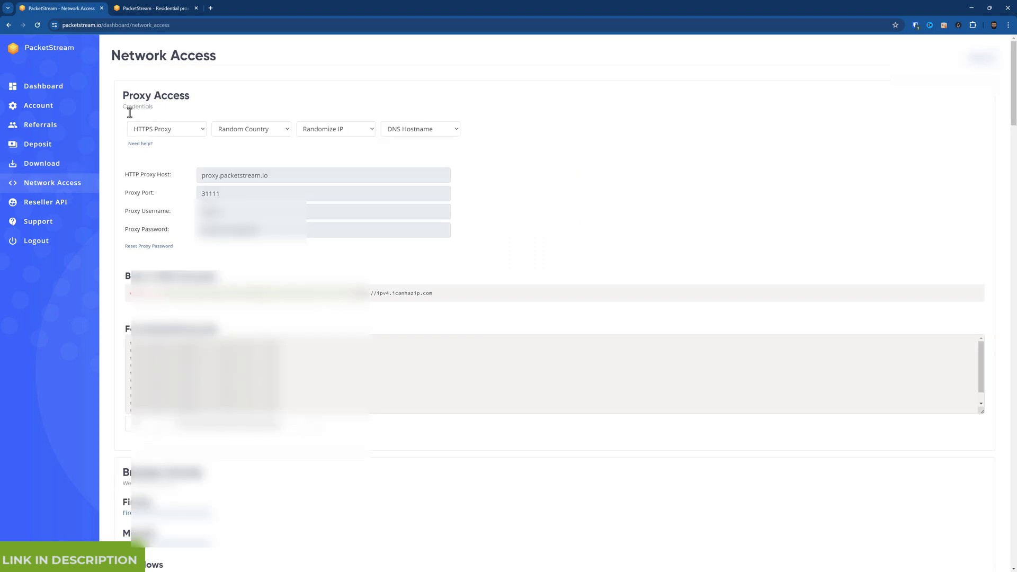
click(167, 129)
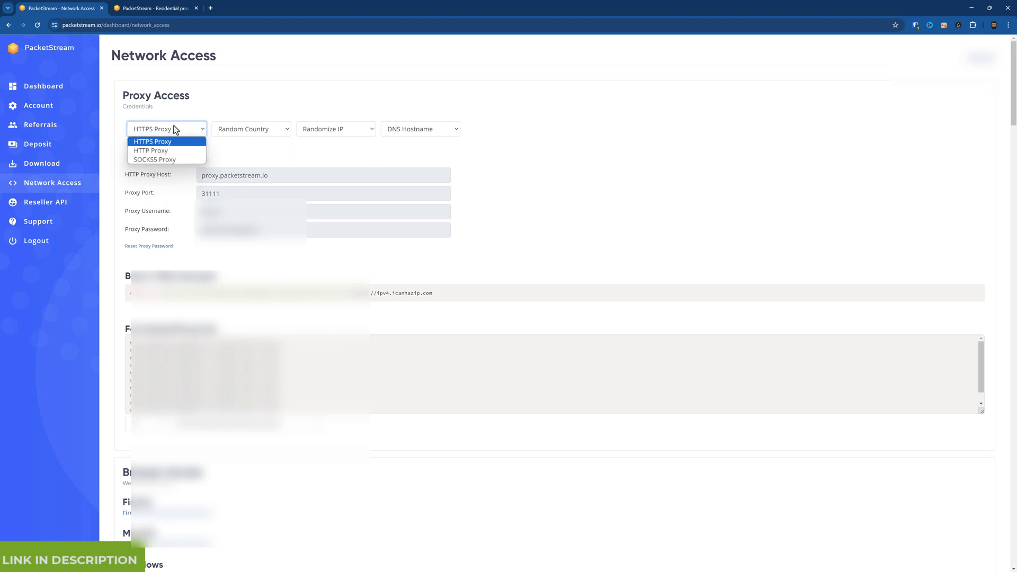
click(240, 87)
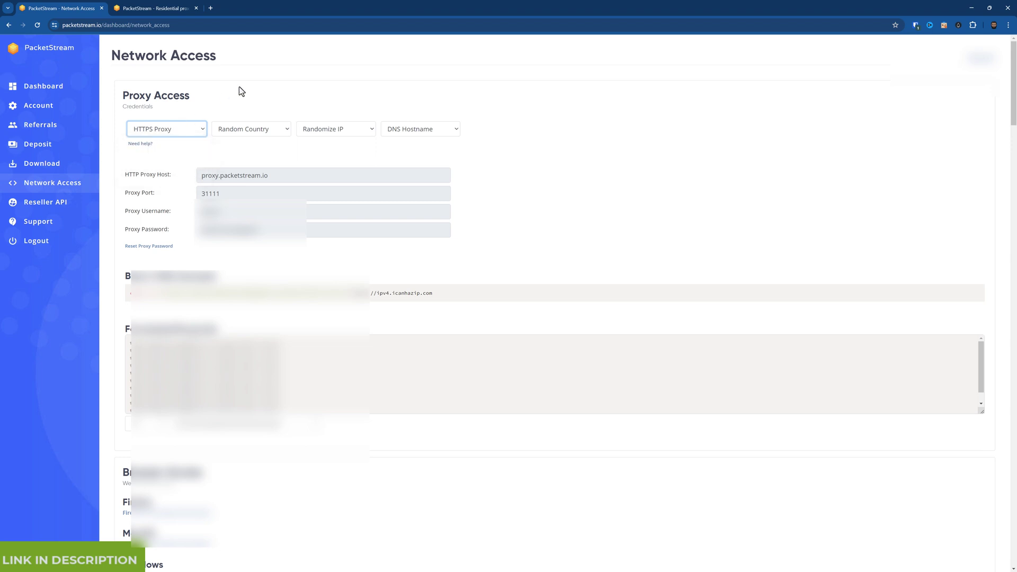
Review the country and IP rotation lists unchanged, then bring up the hostname type options
click(257, 127)
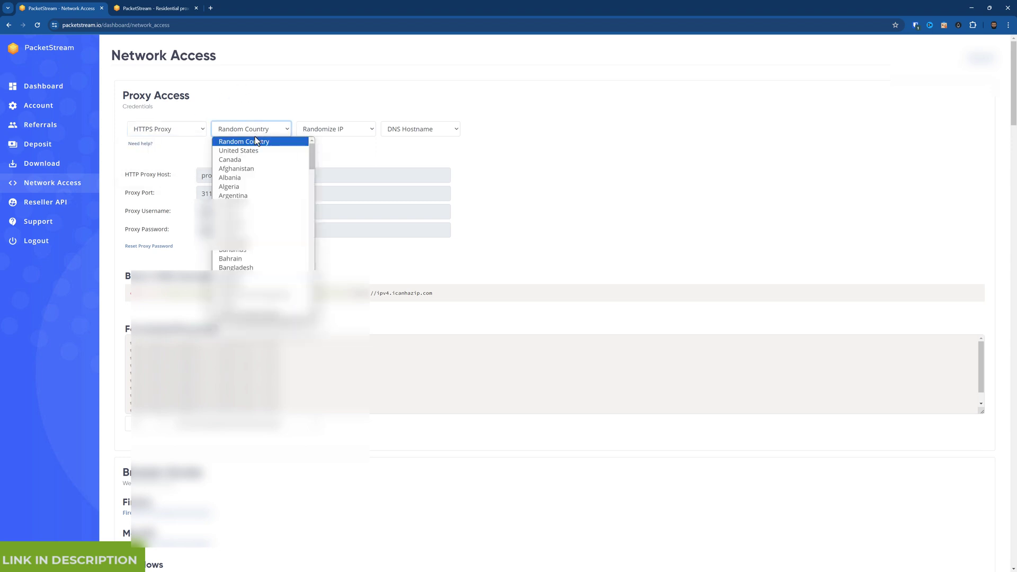
scroll(255, 265, down, 5)
scroll(260, 207, up, 5)
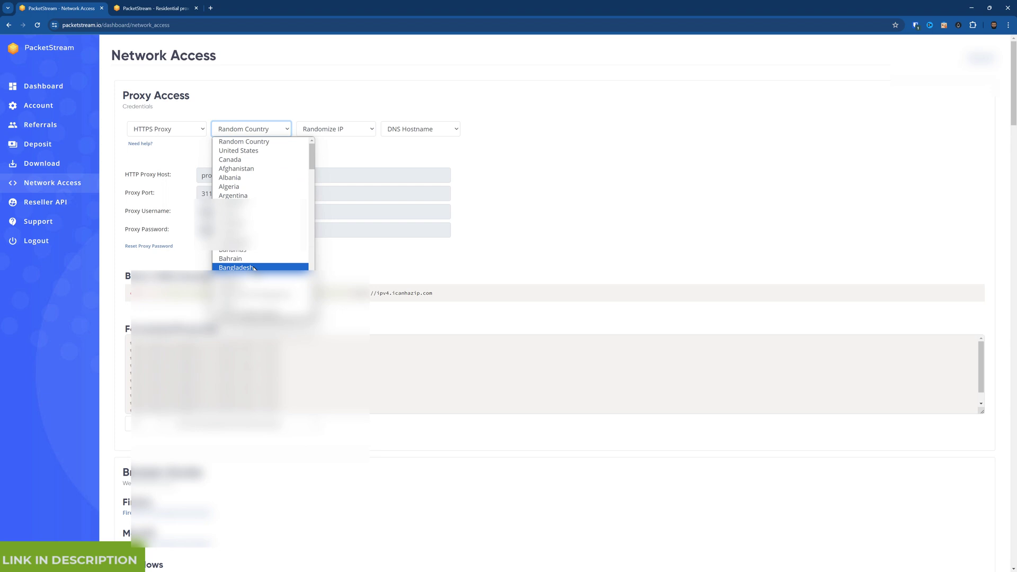
click(264, 100)
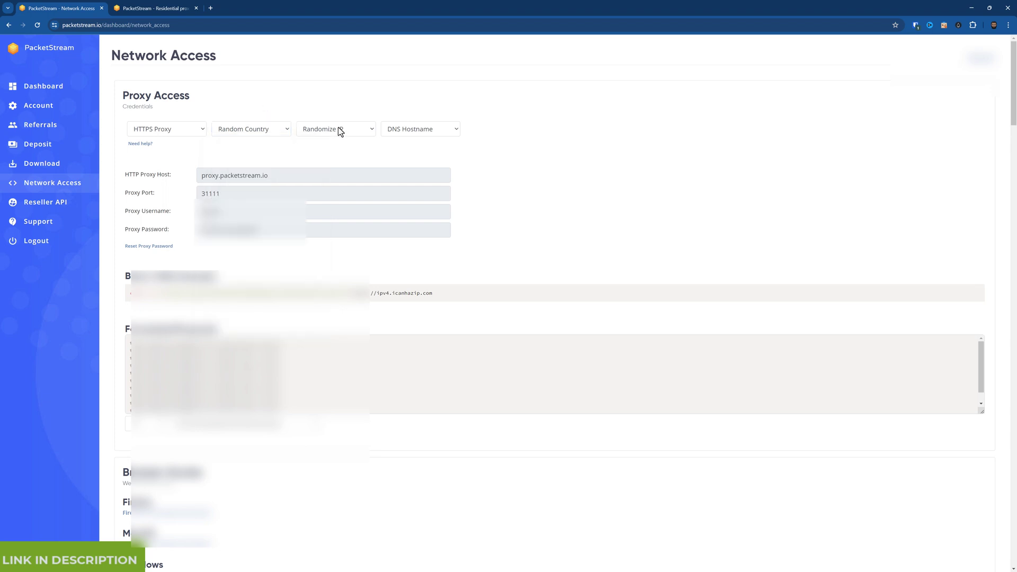
click(340, 131)
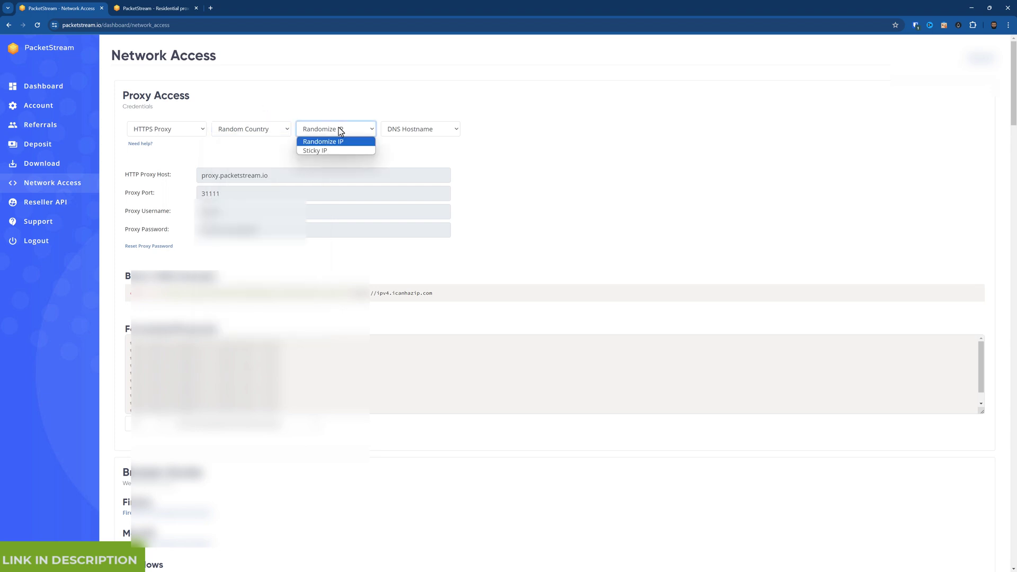
click(334, 105)
click(417, 129)
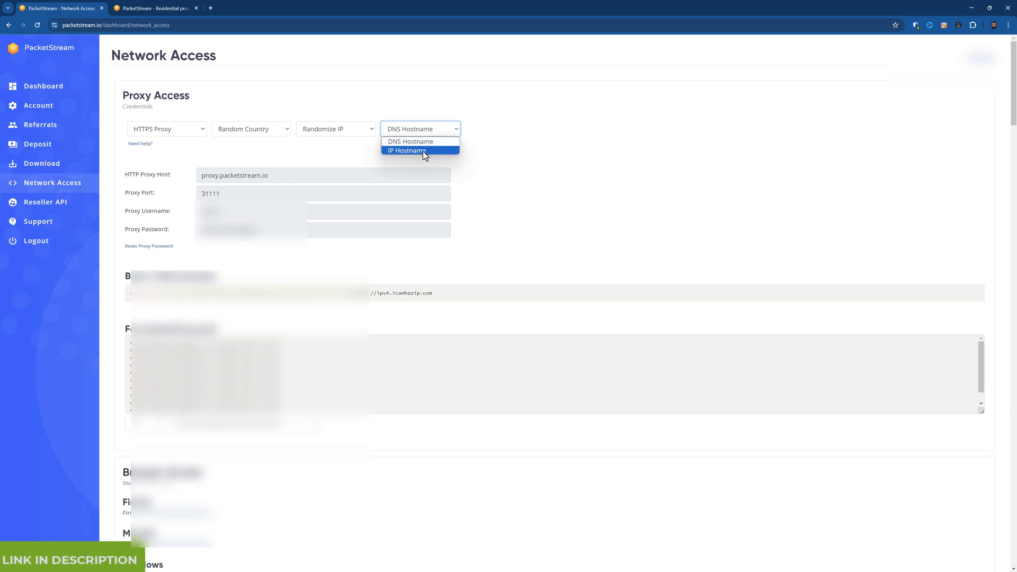
Set the proxy to IP Hostname, United States as the country, and Sticky IP rotation
click(423, 151)
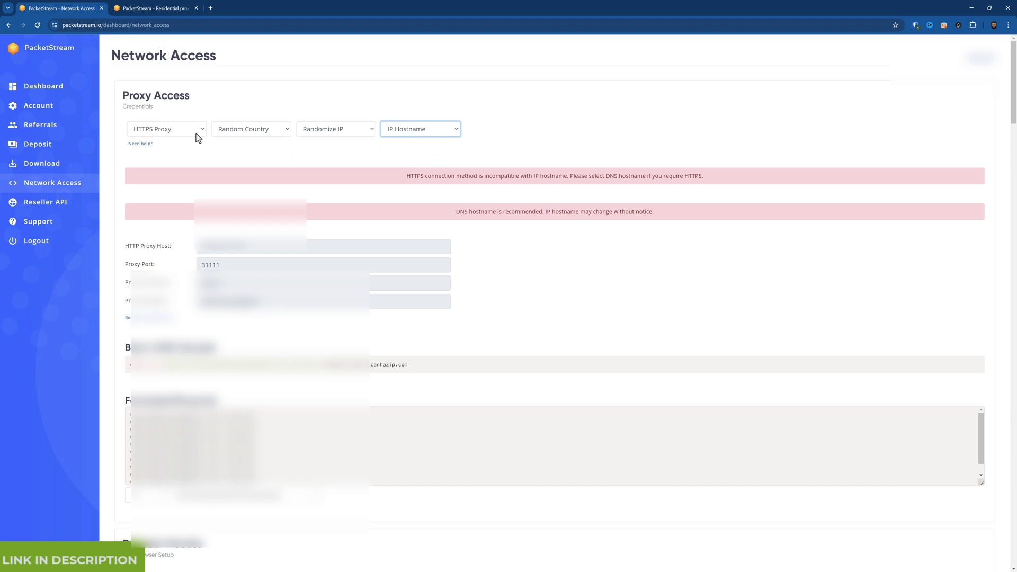
click(262, 129)
click(254, 154)
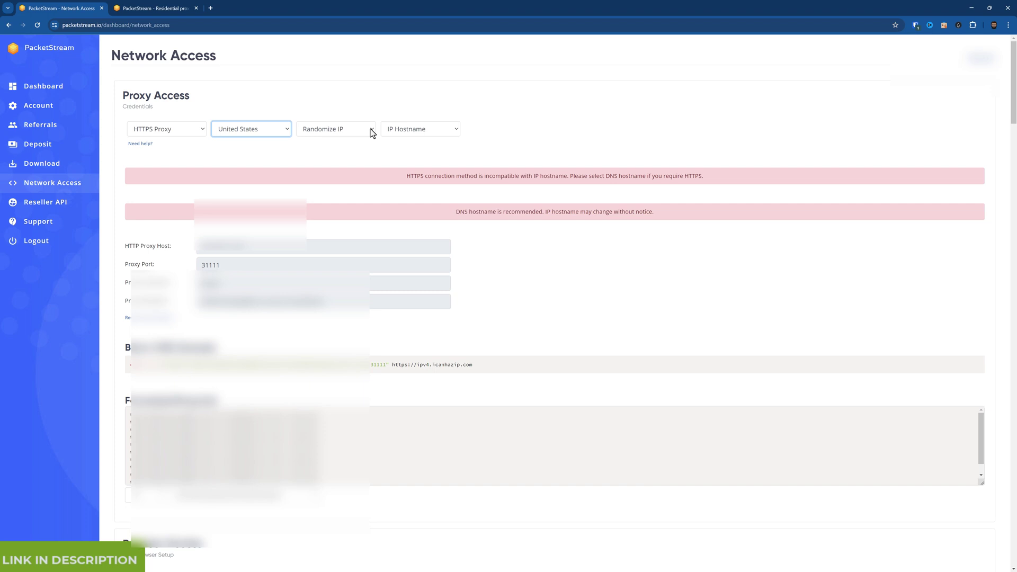
click(371, 128)
click(343, 151)
click(407, 130)
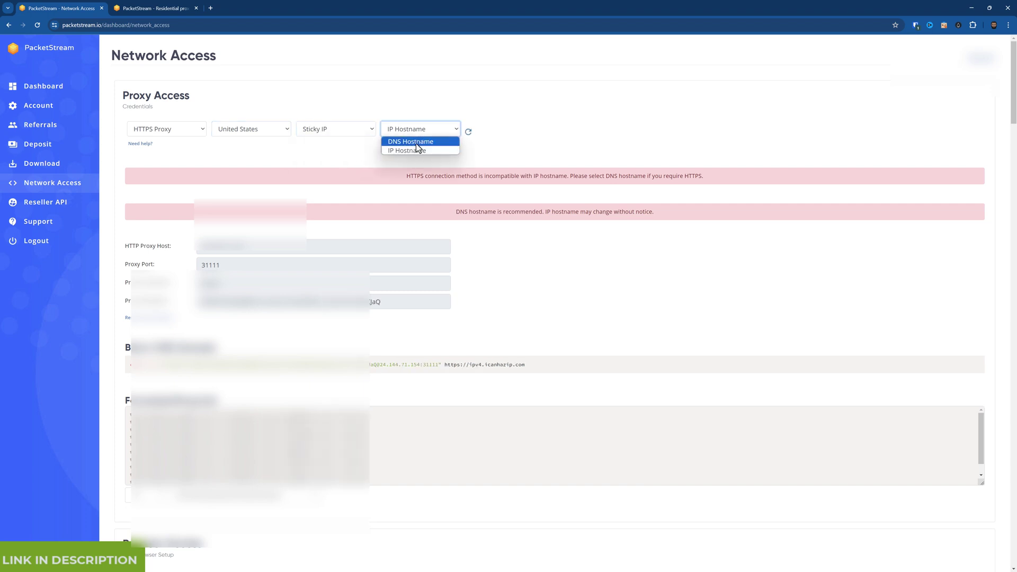
click(418, 151)
click(600, 142)
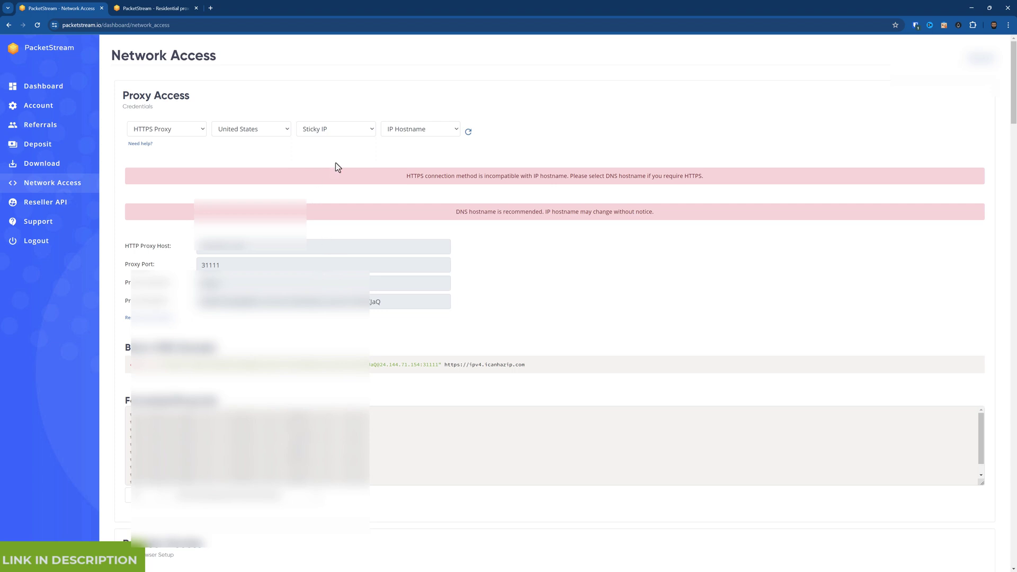
click(335, 131)
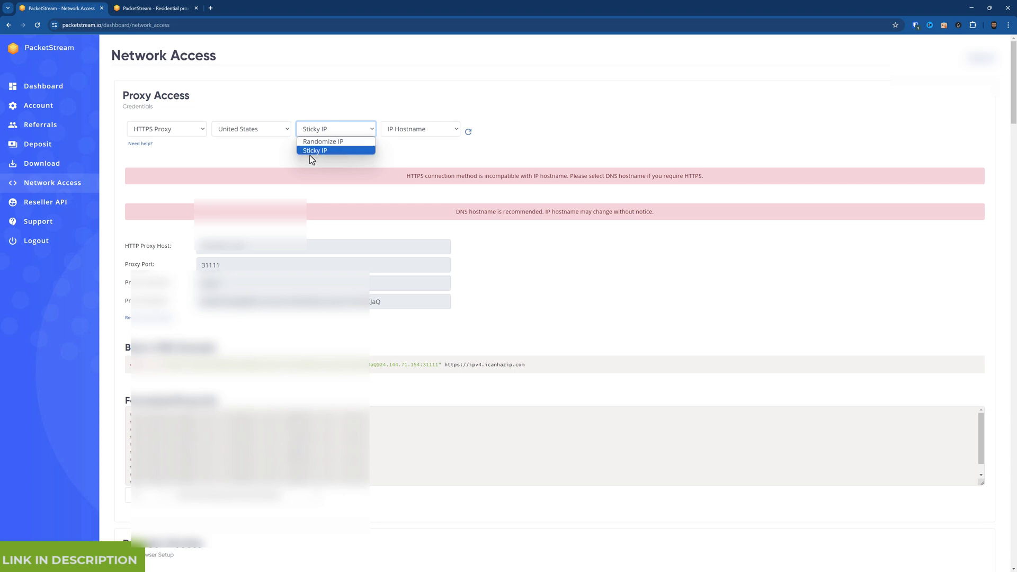
click(262, 157)
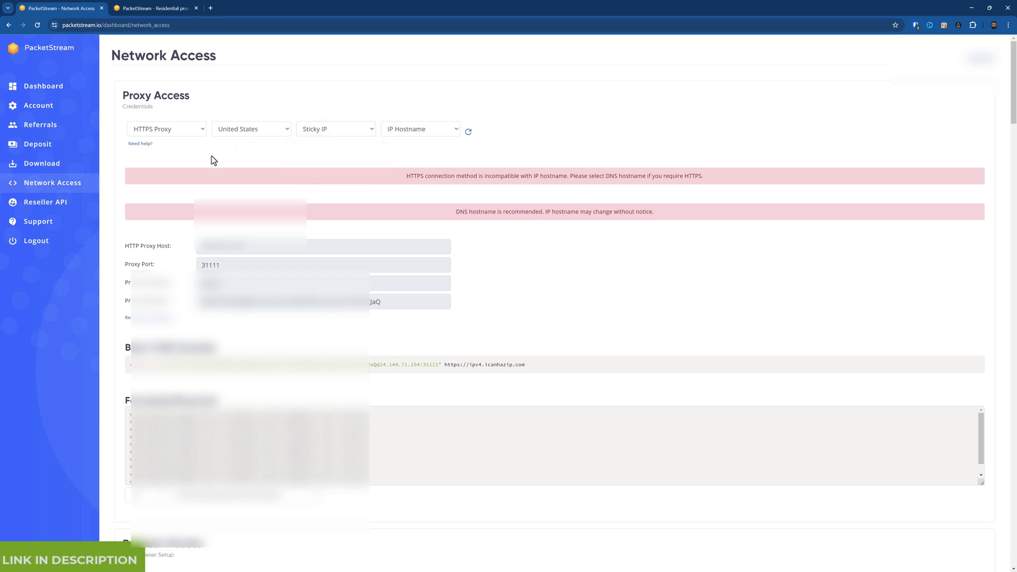